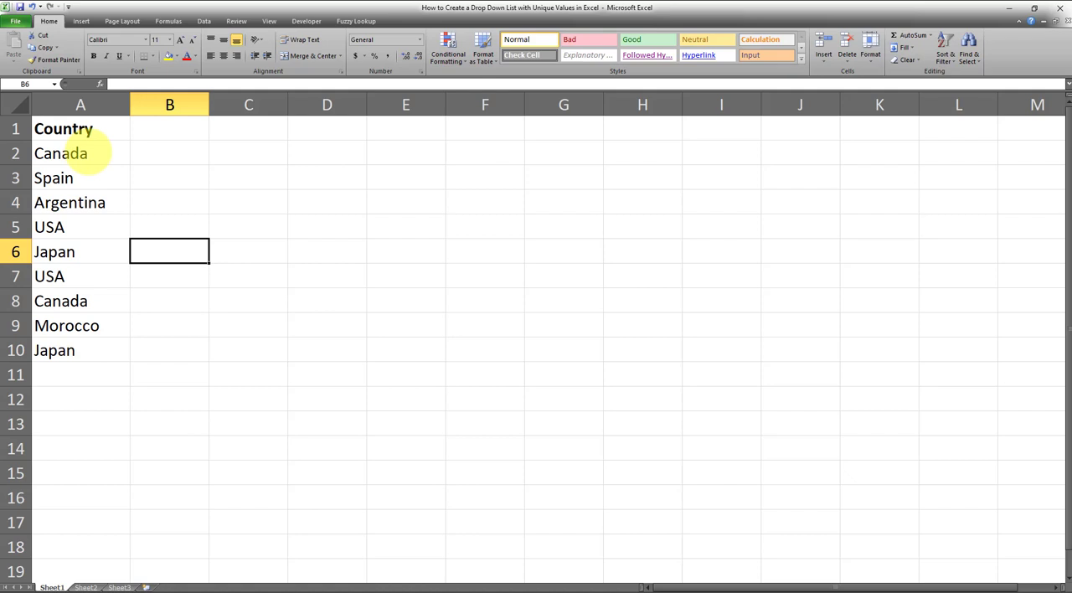
# - Add list data validation to cell C2, using the country range =$A$2:$A$10 as the source
pyautogui.moveTo(88, 153); pyautogui.dragTo(89, 351)
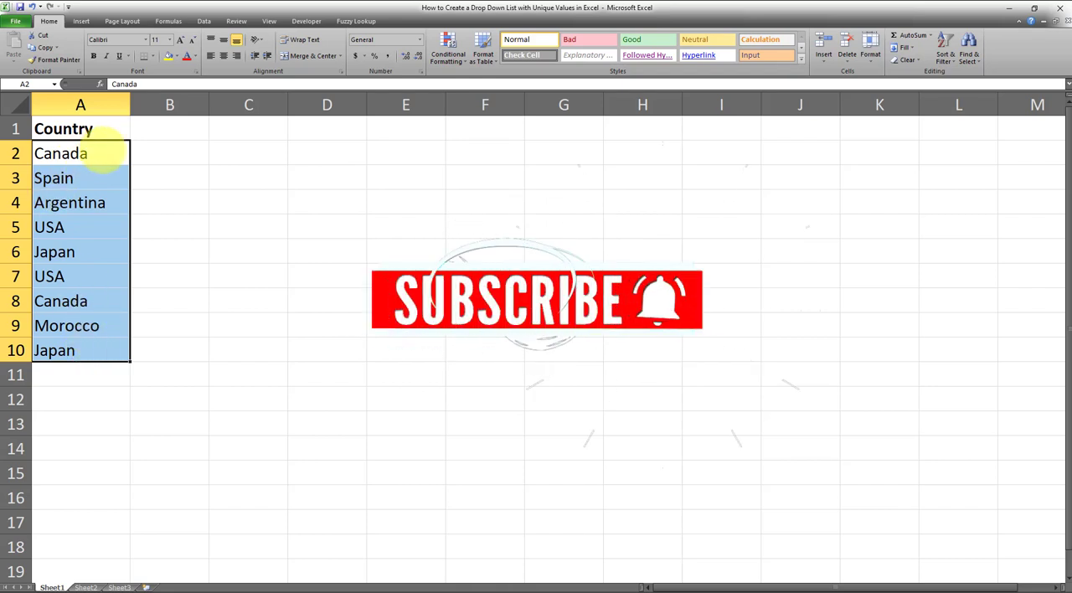
pyautogui.click(238, 152)
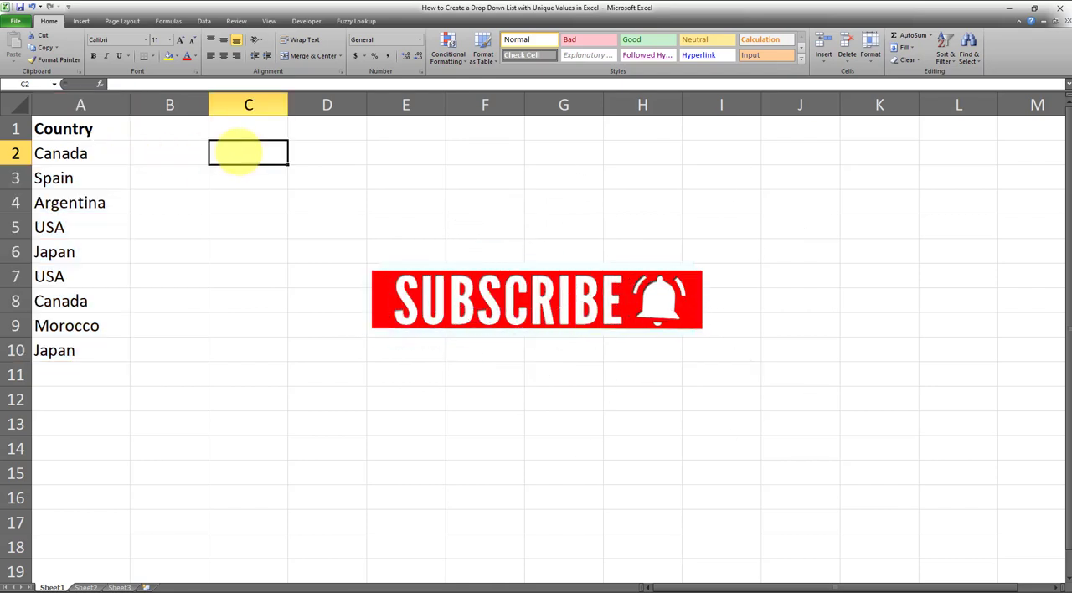
pyautogui.click(204, 21)
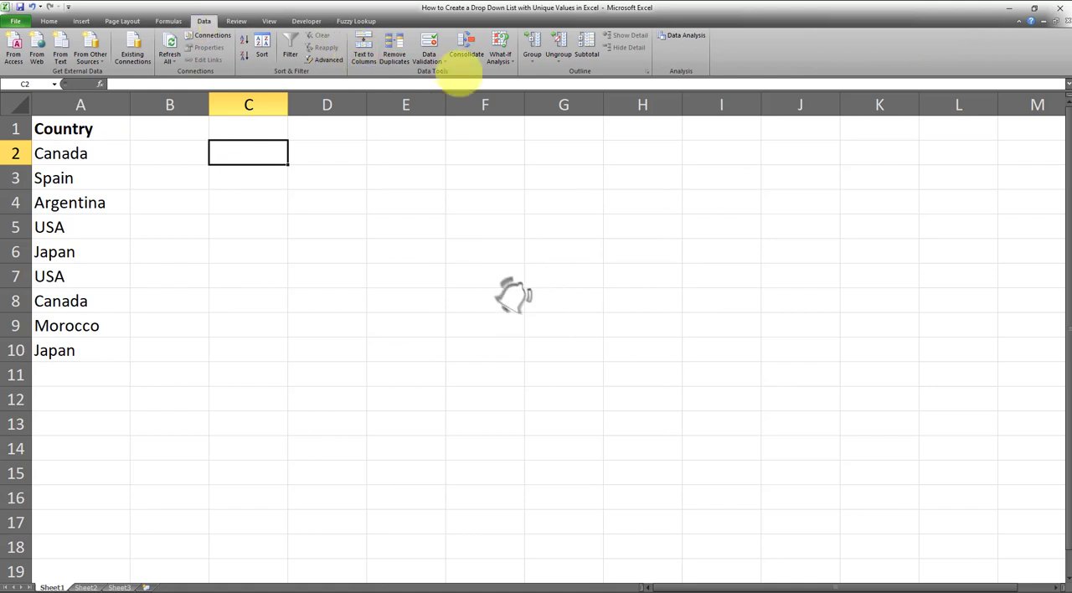
pyautogui.click(429, 58)
pyautogui.click(453, 73)
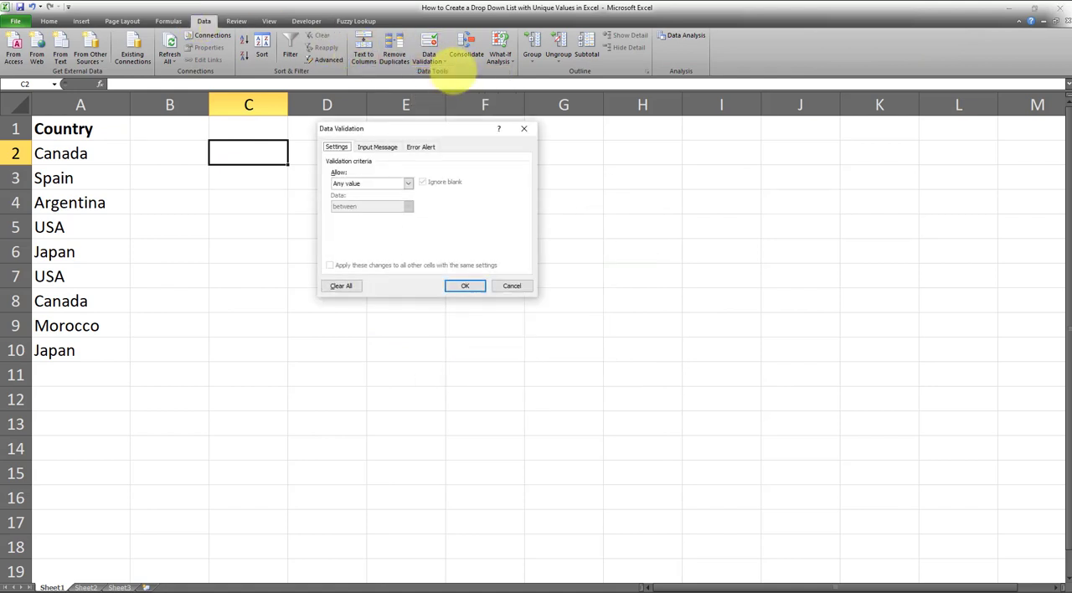
pyautogui.click(394, 182)
pyautogui.click(368, 215)
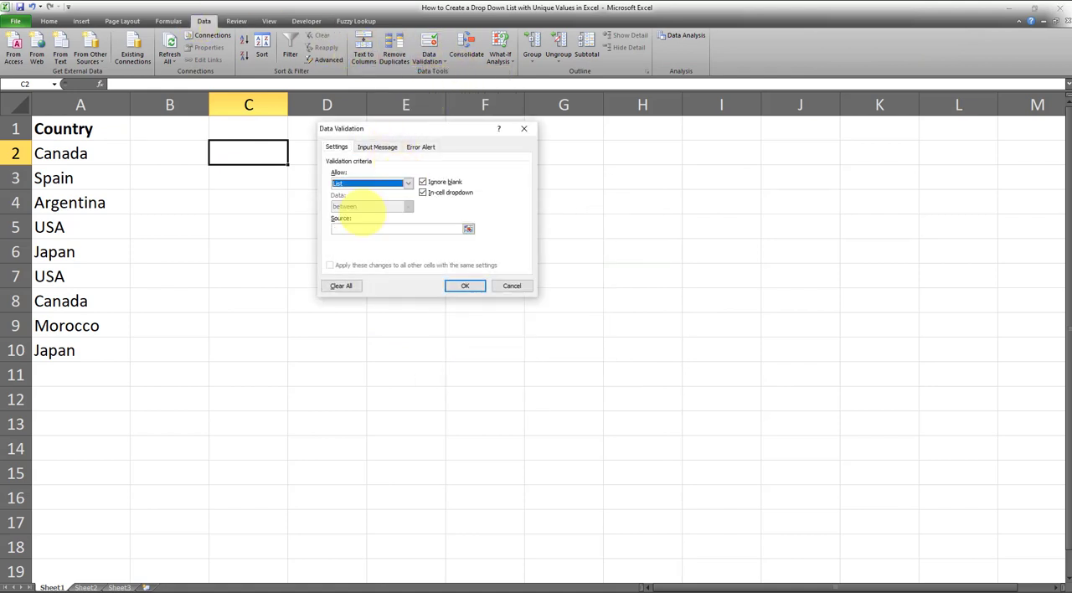
pyautogui.click(469, 228)
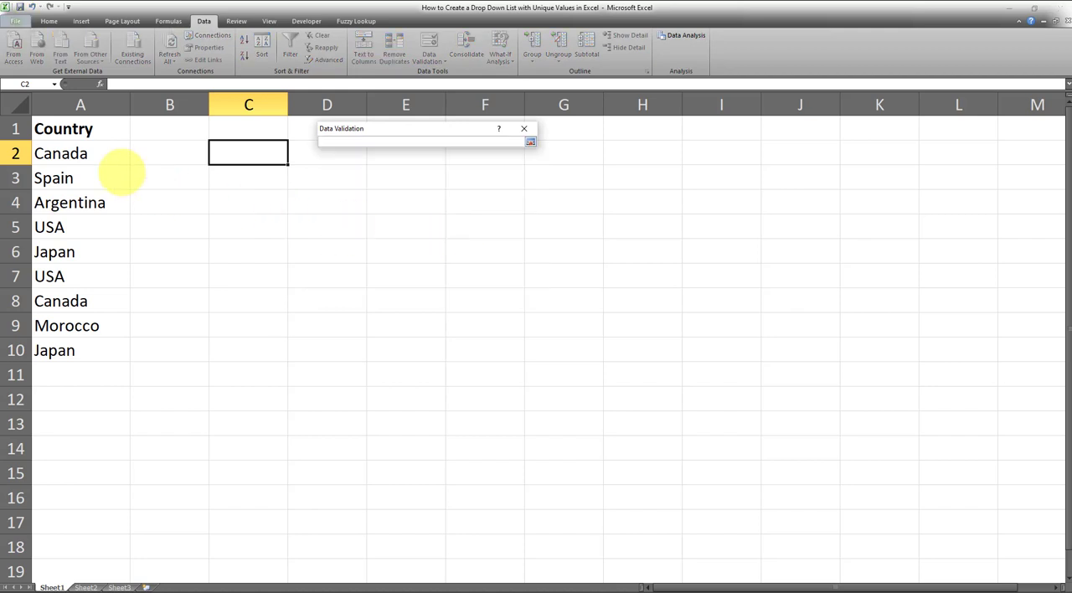
pyautogui.moveTo(84, 157); pyautogui.dragTo(73, 353)
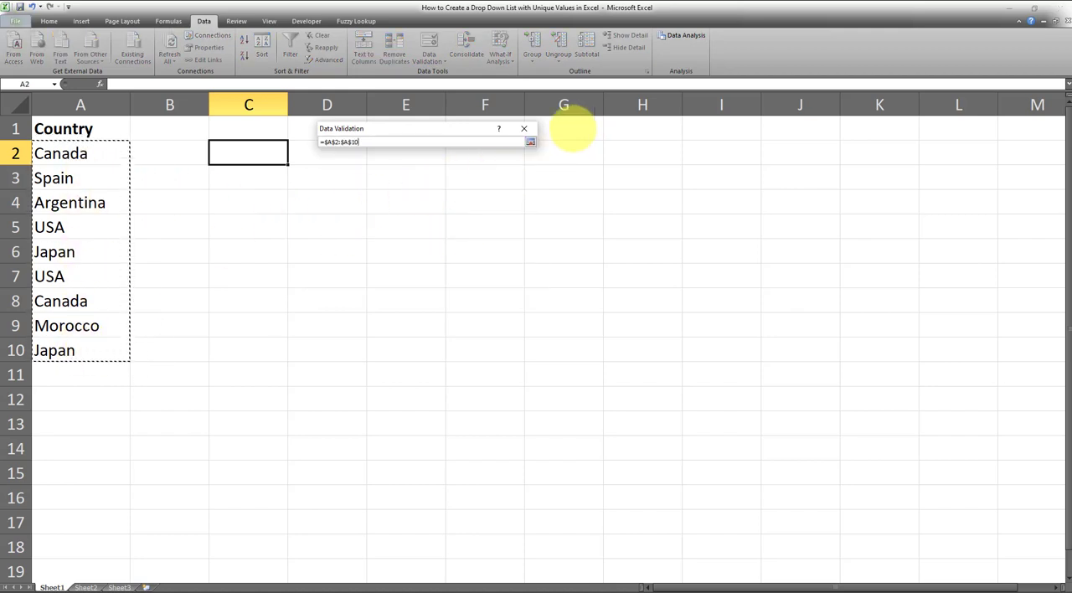
pyautogui.click(530, 141)
pyautogui.click(466, 286)
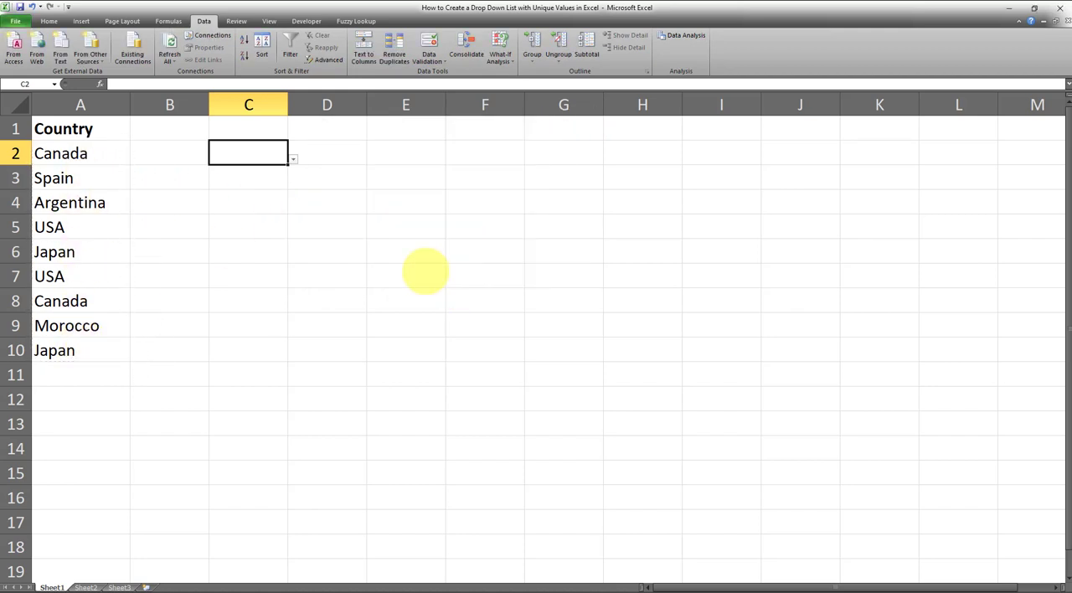
# - Check the entries offered by the drop-down list in cell C2 without choosing one
pyautogui.click(293, 159)
pyautogui.moveTo(285, 194)
pyautogui.mouseDown()
pyautogui.moveTo(306, 211)
pyautogui.moveTo(306, 230)
pyautogui.moveTo(300, 186)
pyautogui.mouseUp()
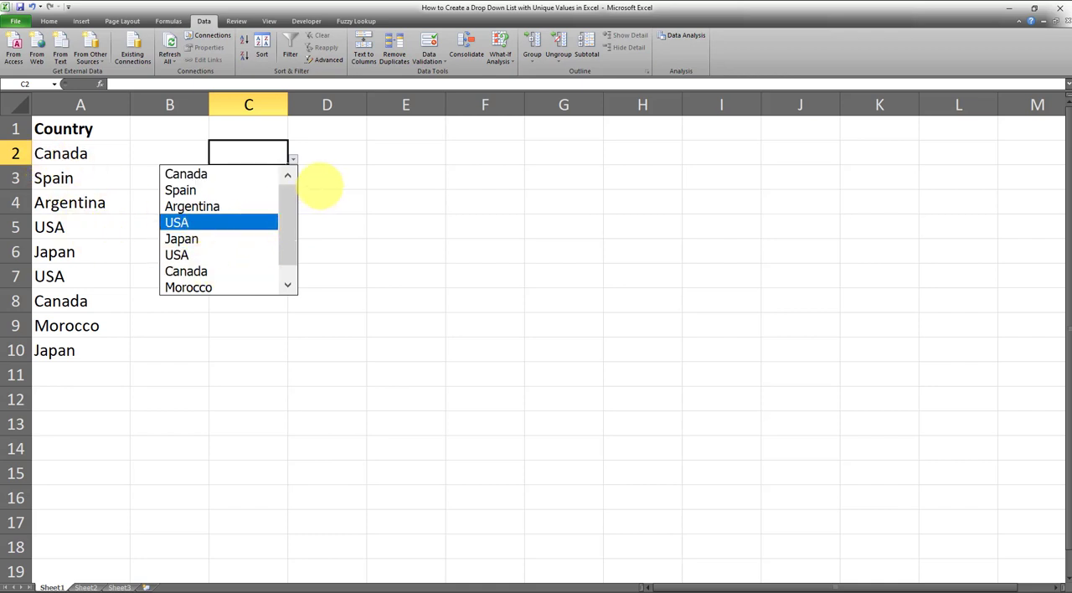
pyautogui.press('Escape')
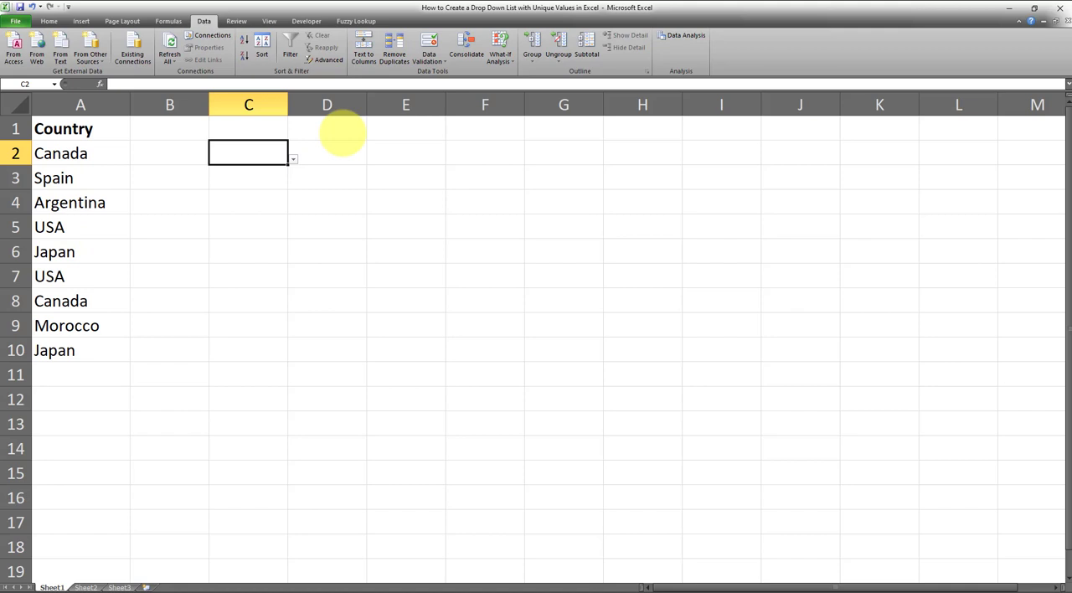
# - Enter the heading "Country" in cell E1
pyautogui.click(407, 130)
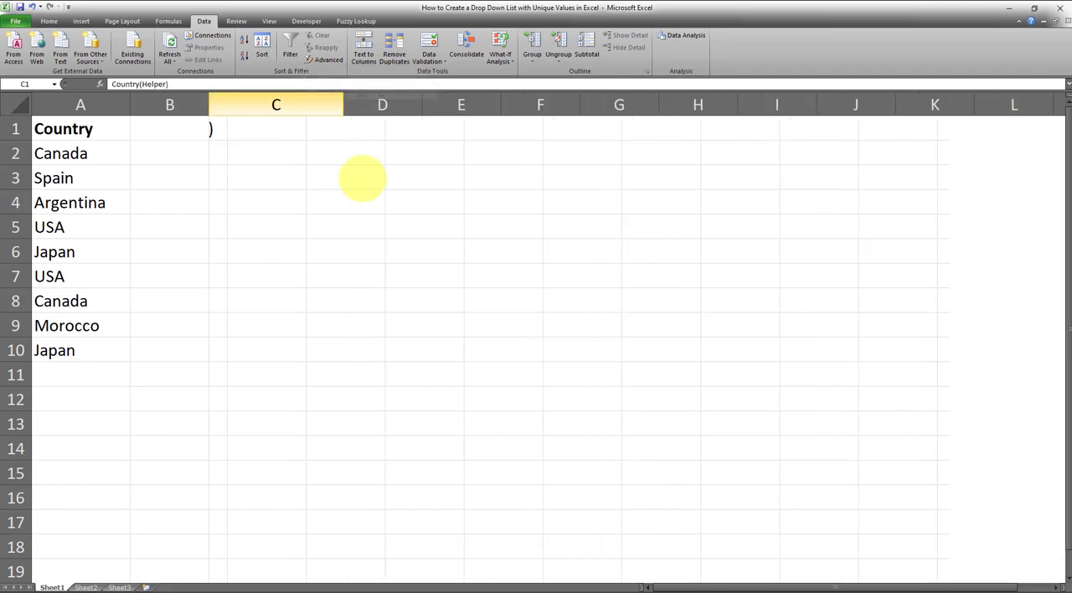
pyautogui.click(372, 175)
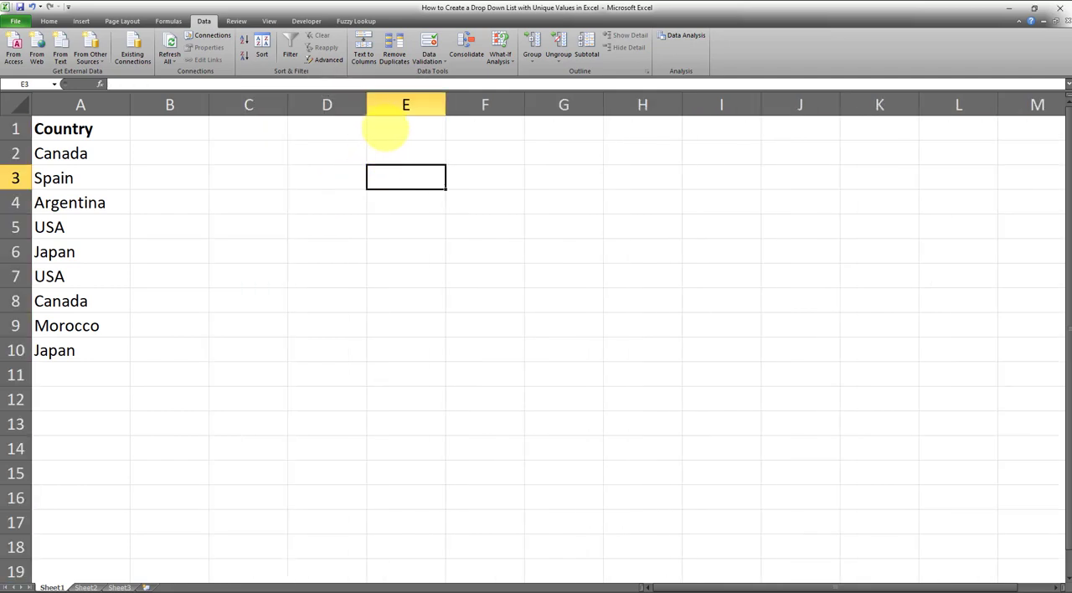
pyautogui.click(389, 130)
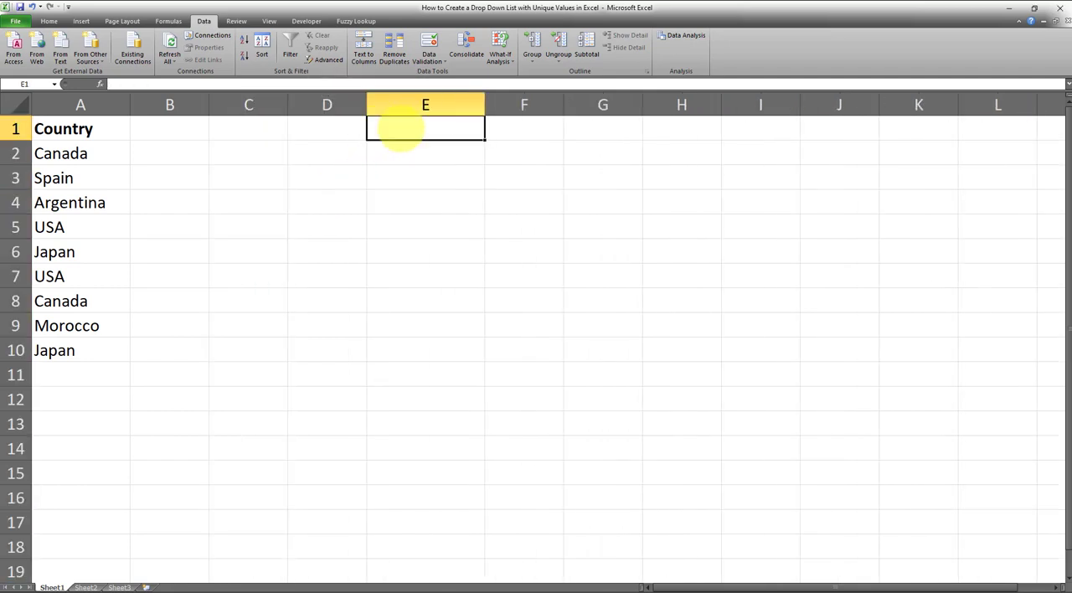
pyautogui.write('Country')
pyautogui.press('Return')
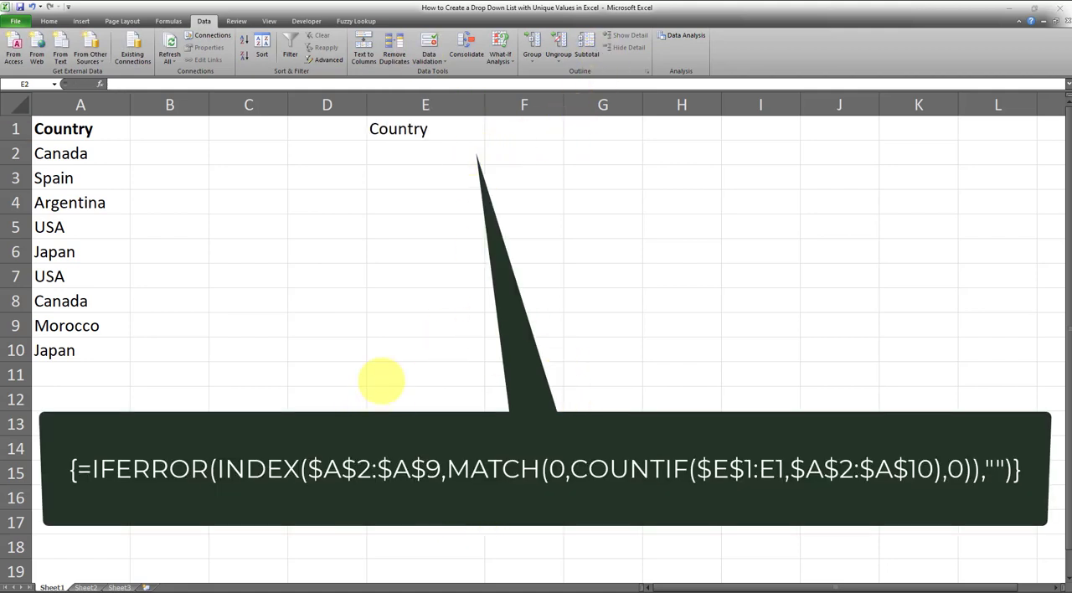
# - Enter the formula =INDEX($A$2:$A$9,MATCH(0,COUNTIF($E$1:E1,$A$2:$A$10),0)) in cell E2
pyautogui.click(395, 152)
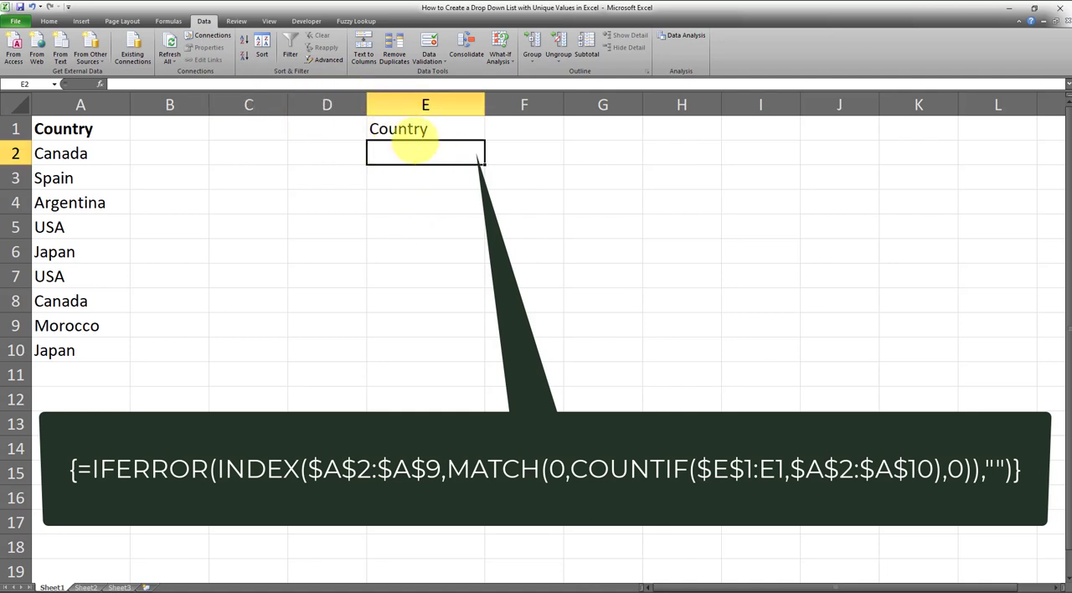
pyautogui.click(280, 82)
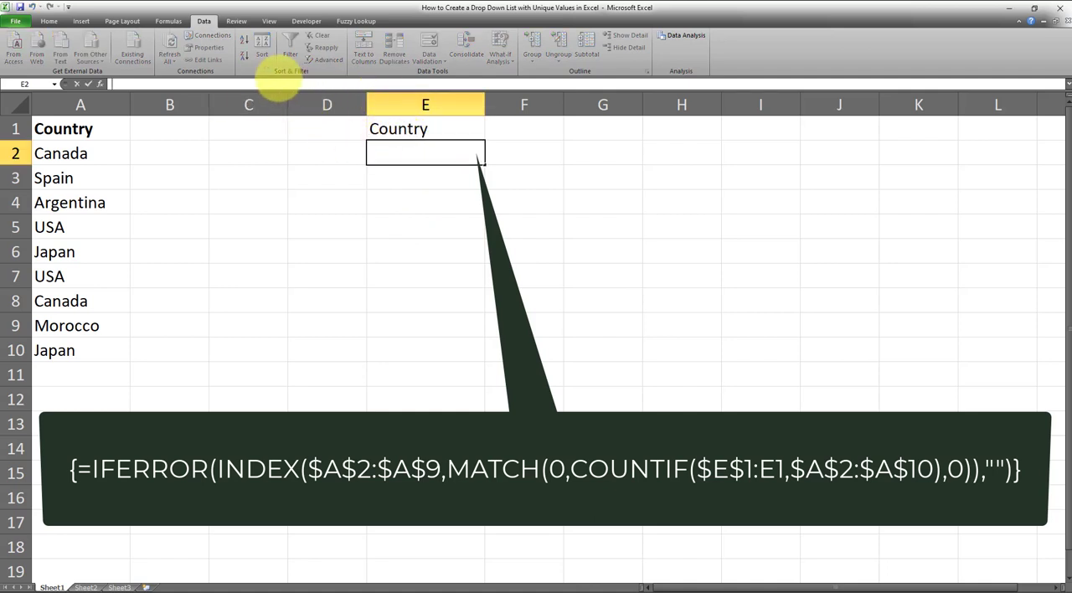
pyautogui.write('=INDEX($A$2:$A$9,MATCH(0,COUNTIF($E$1:E1,$A$2:$A$10),0))')
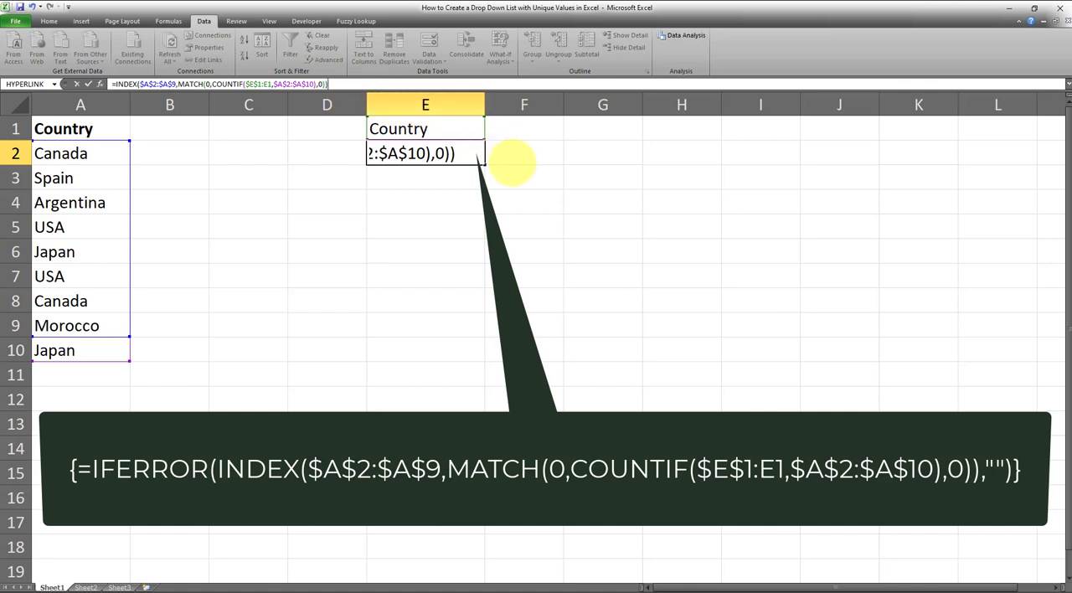
pyautogui.press('Return')
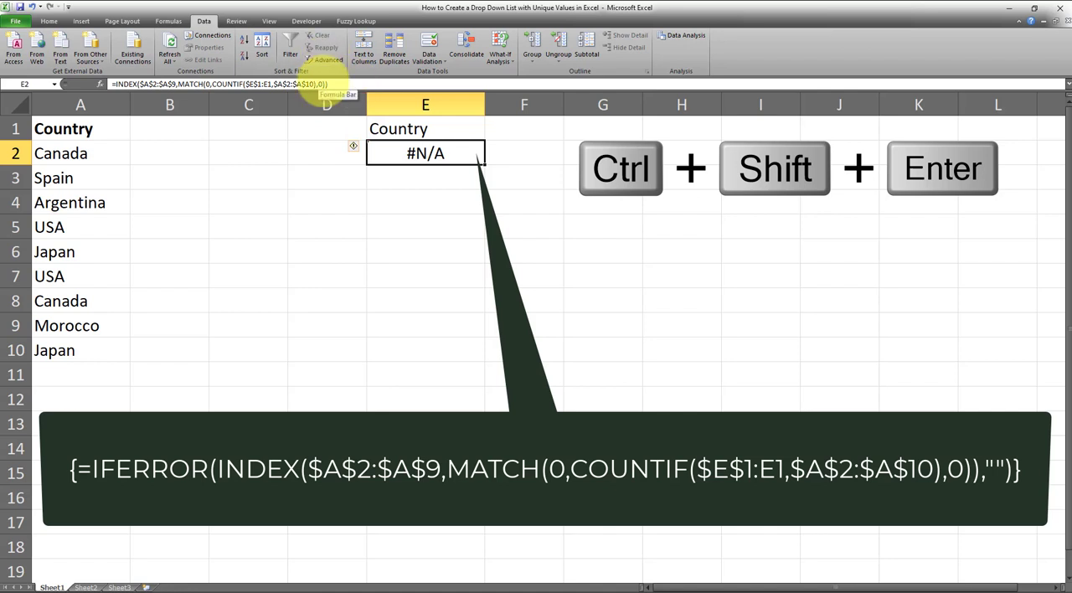
# - Convert the E2 formula to an array formula and fill it down to E8
pyautogui.click(327, 84)
pyautogui.hotkey('ctrl', 'shift', 'Return')
pyautogui.press('Right')
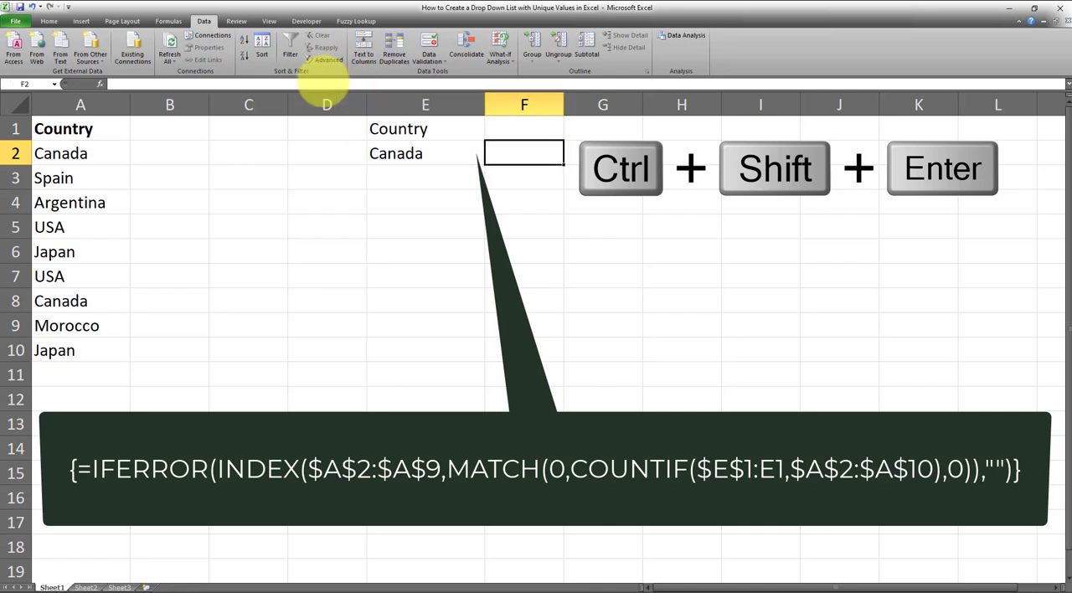
pyautogui.click(419, 156)
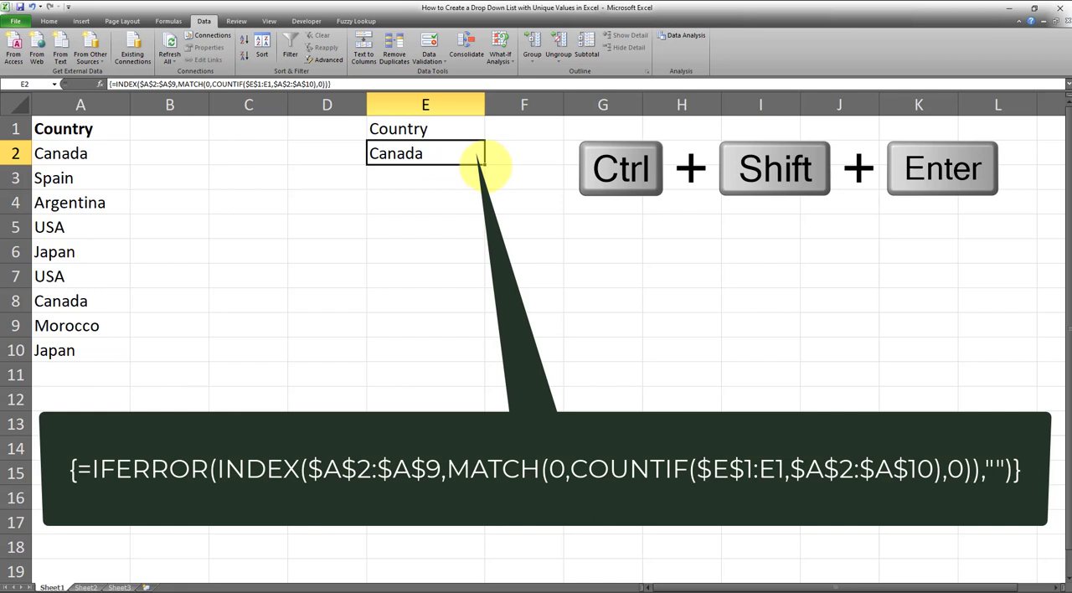
pyautogui.moveTo(483, 162); pyautogui.dragTo(444, 303)
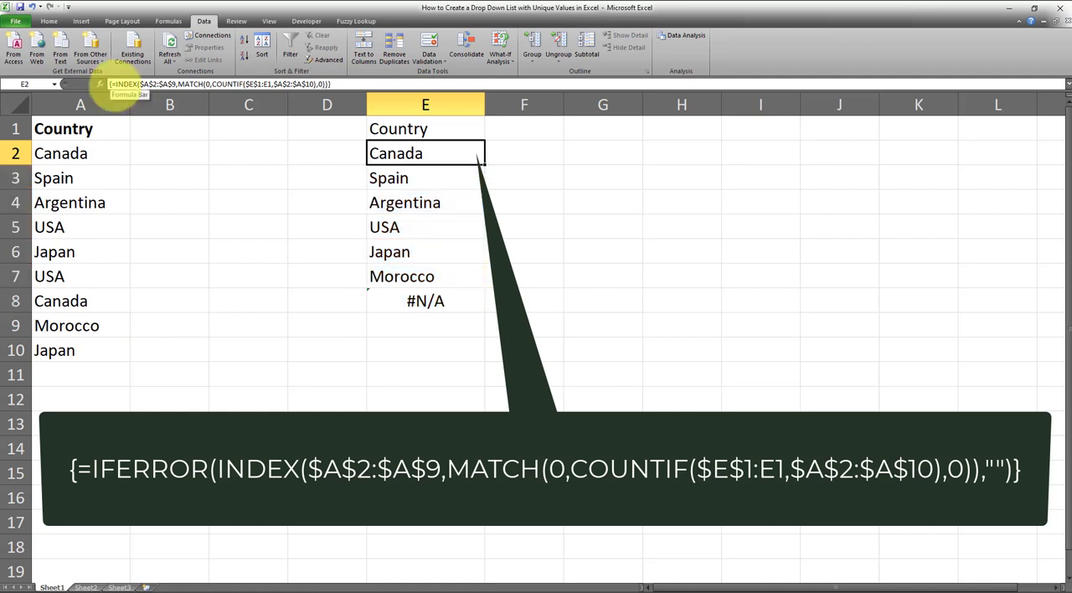
# - Wrap the E2 array formula in IFERROR with "" as the error value, and fill it down to E10
pyautogui.click(119, 84)
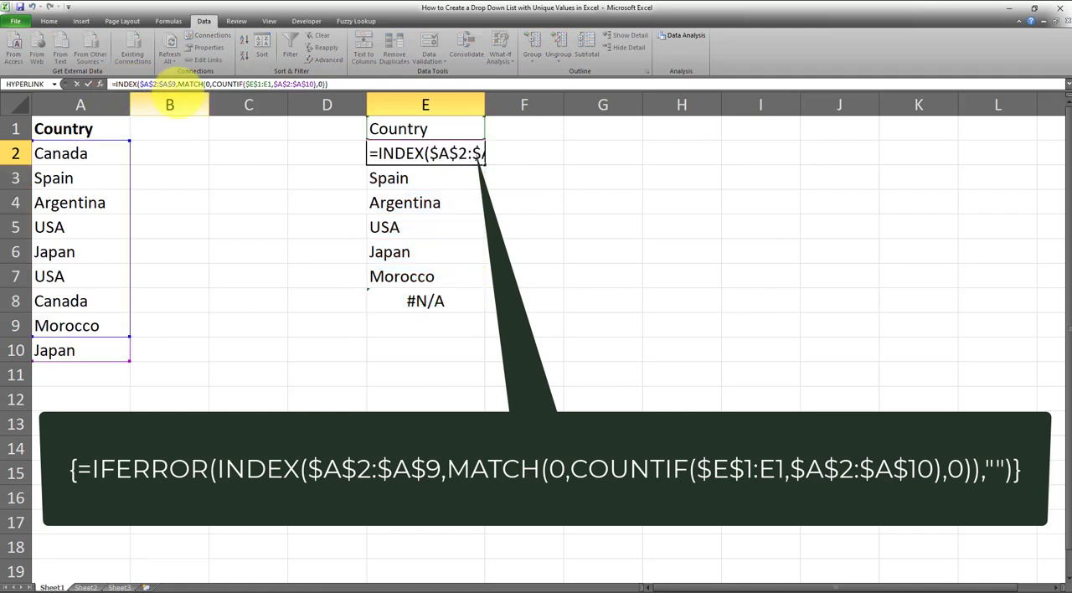
pyautogui.write('IFERROR(')
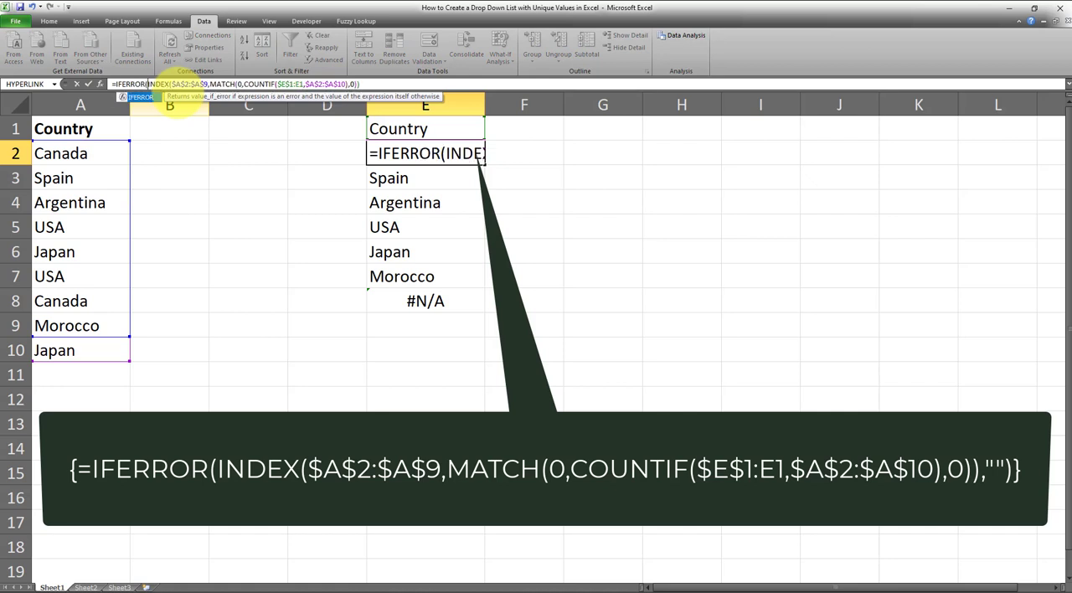
pyautogui.click(361, 84)
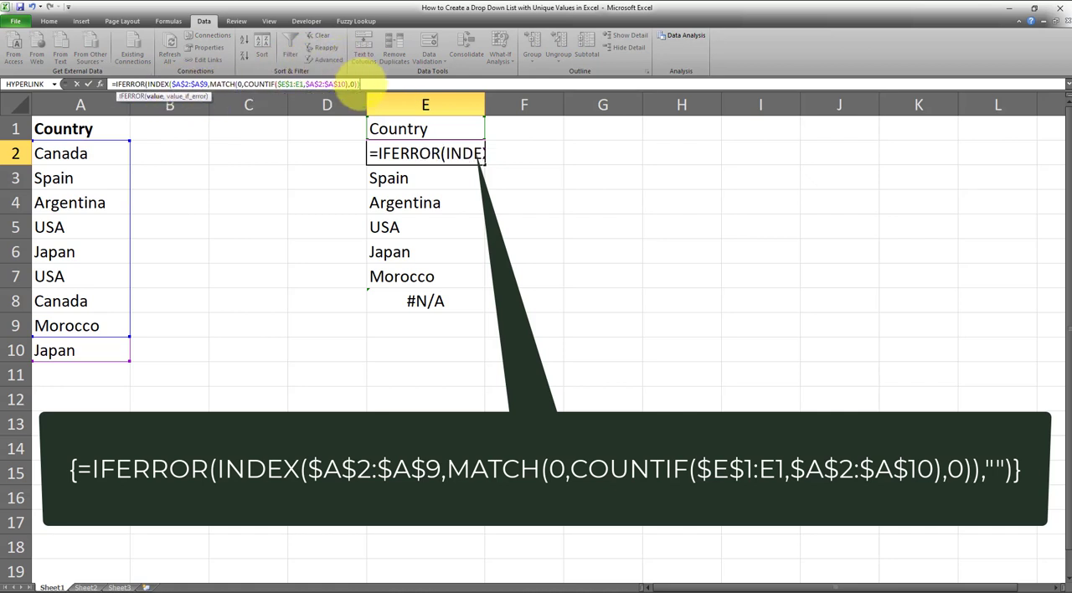
pyautogui.write(',"')
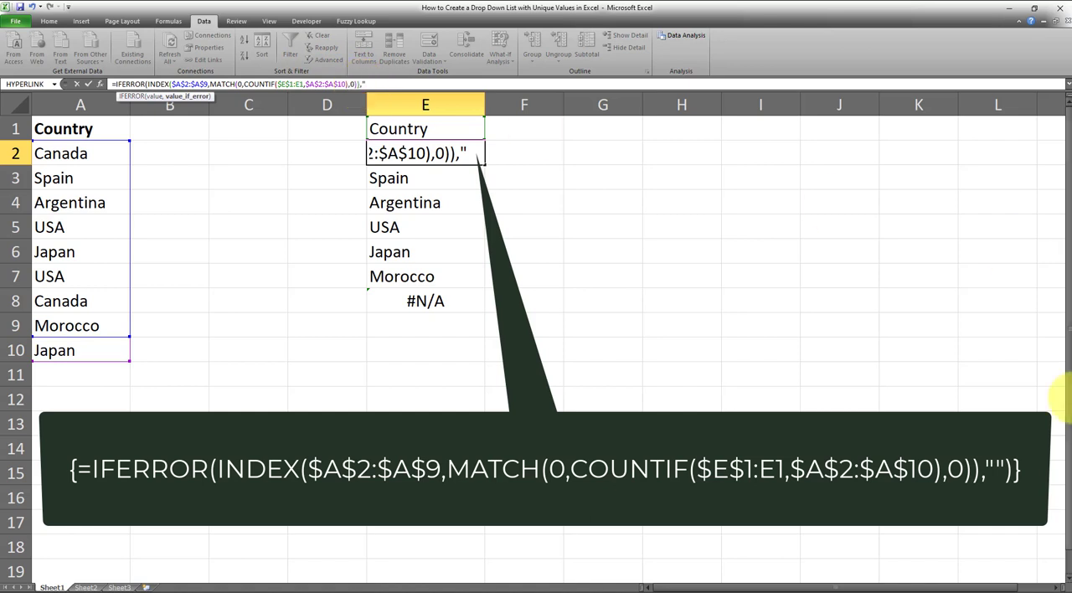
pyautogui.write('")')
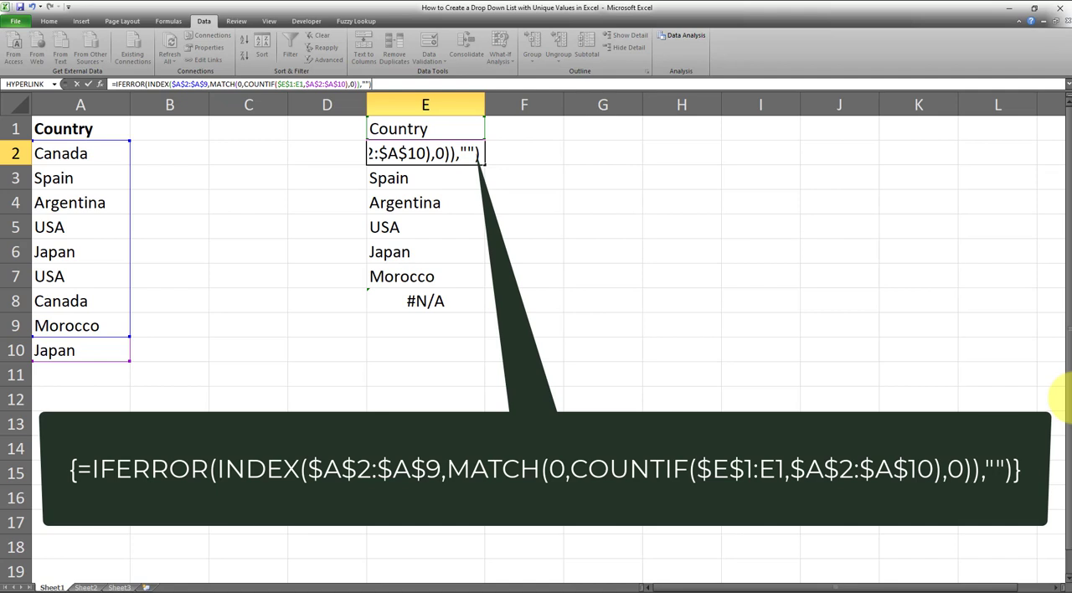
pyautogui.hotkey('ctrl', 'shift', 'Return')
pyautogui.press('Right')
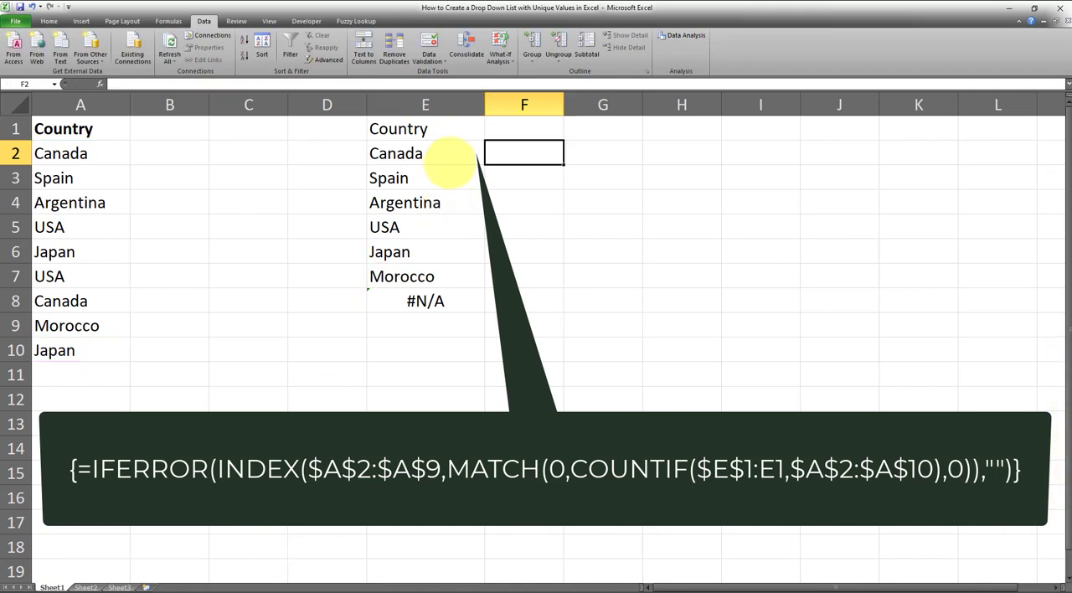
pyautogui.click(457, 152)
pyautogui.moveTo(483, 163); pyautogui.dragTo(474, 362)
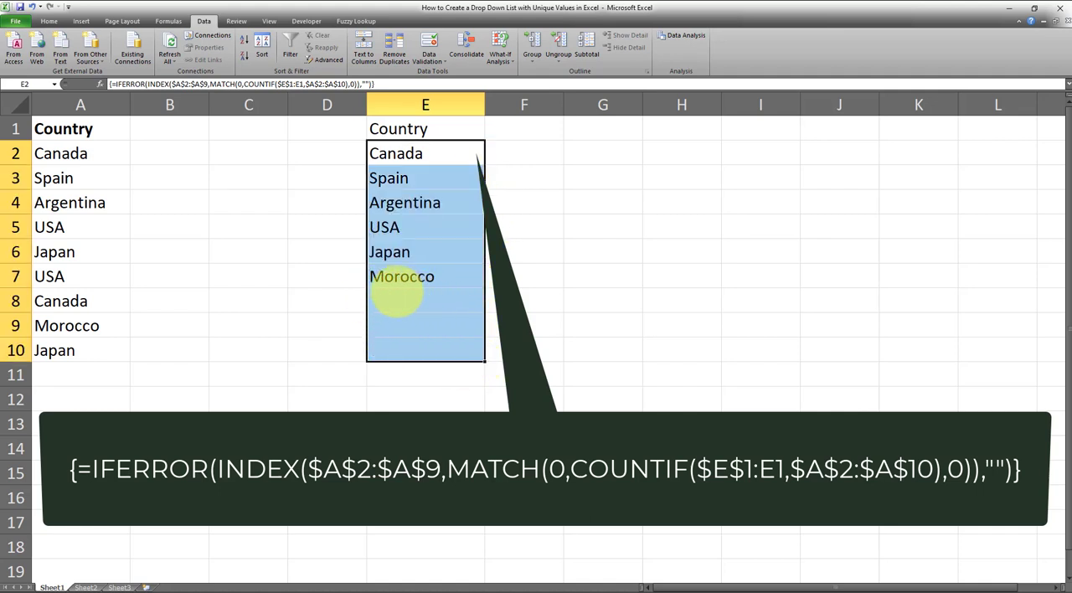
# - Make the "Country" heading in cell E1 bold
pyautogui.click(411, 130)
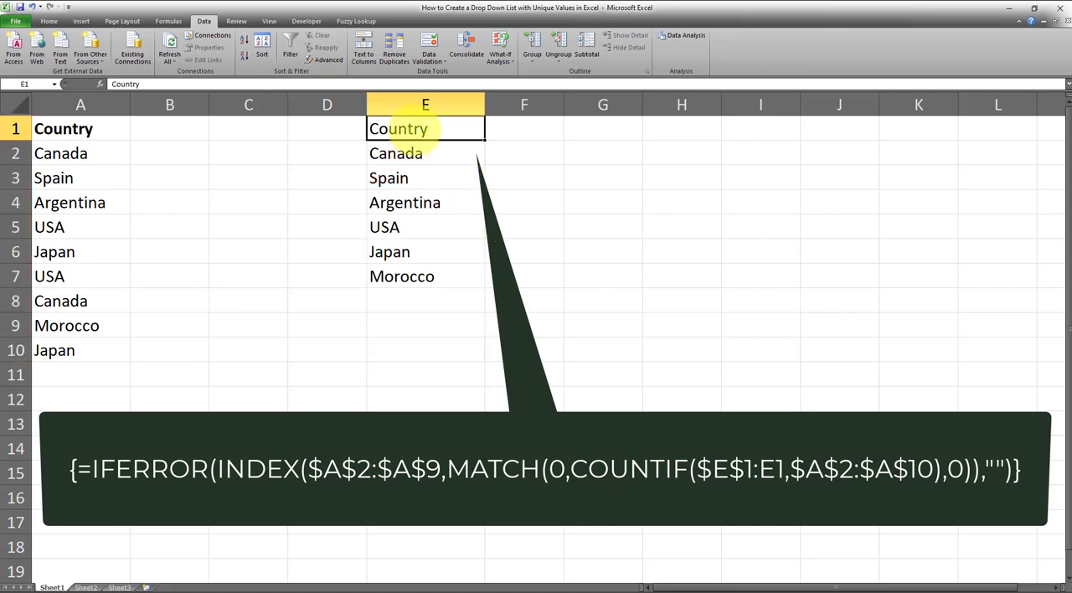
pyautogui.click(48, 21)
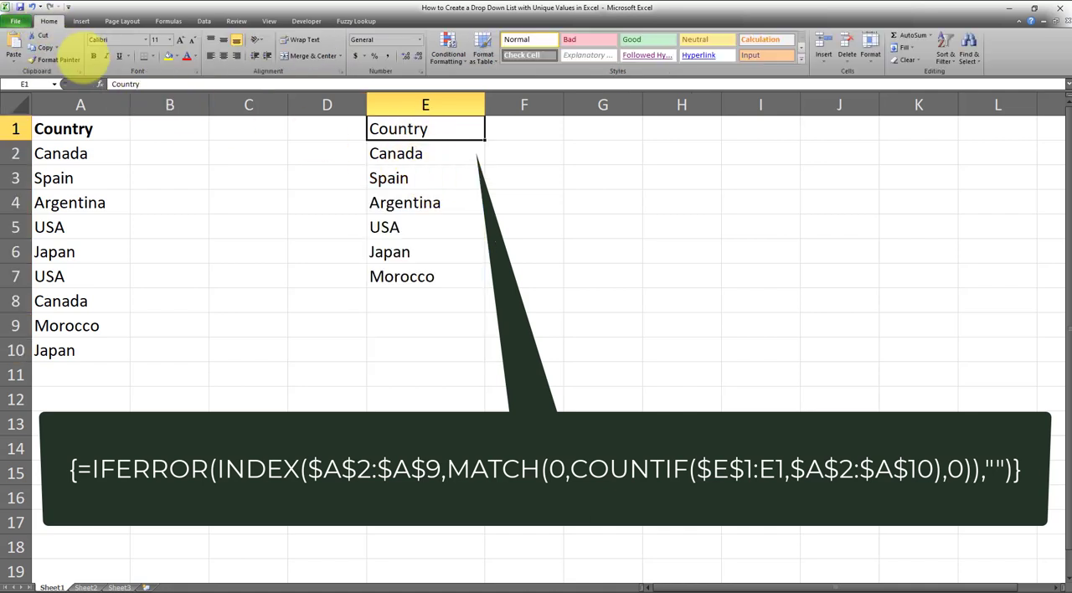
pyautogui.click(93, 55)
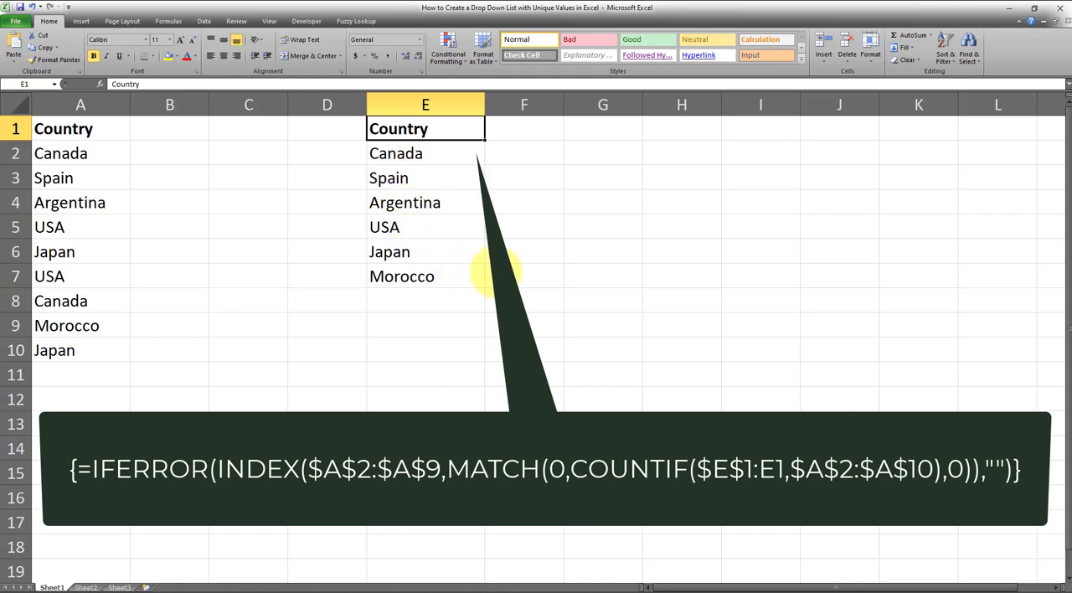
# - Start a data validation rule for cell G2 that allows values from a List
pyautogui.click(600, 152)
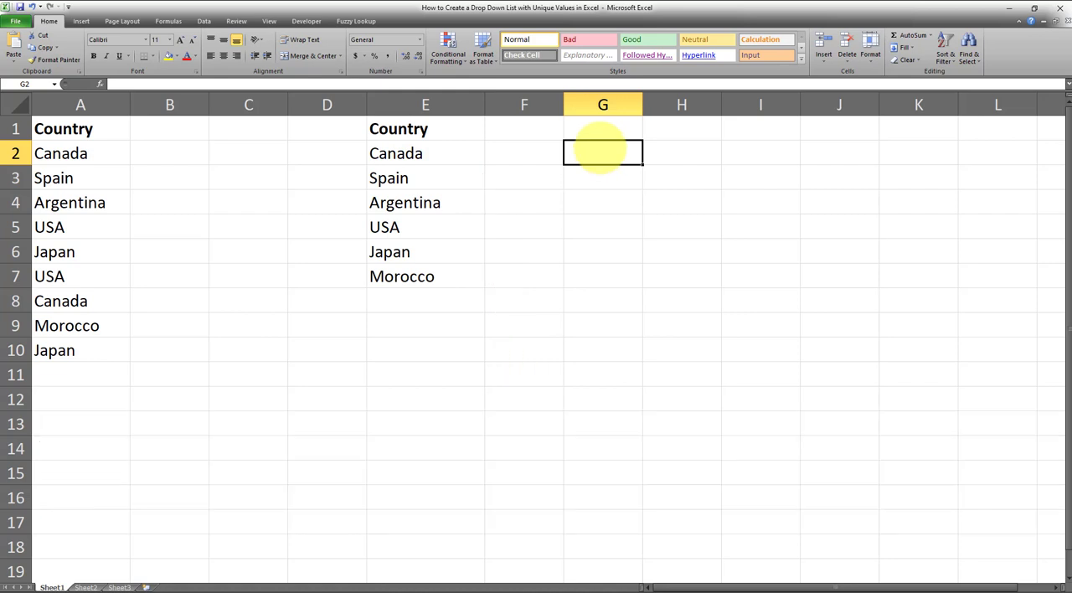
pyautogui.click(204, 21)
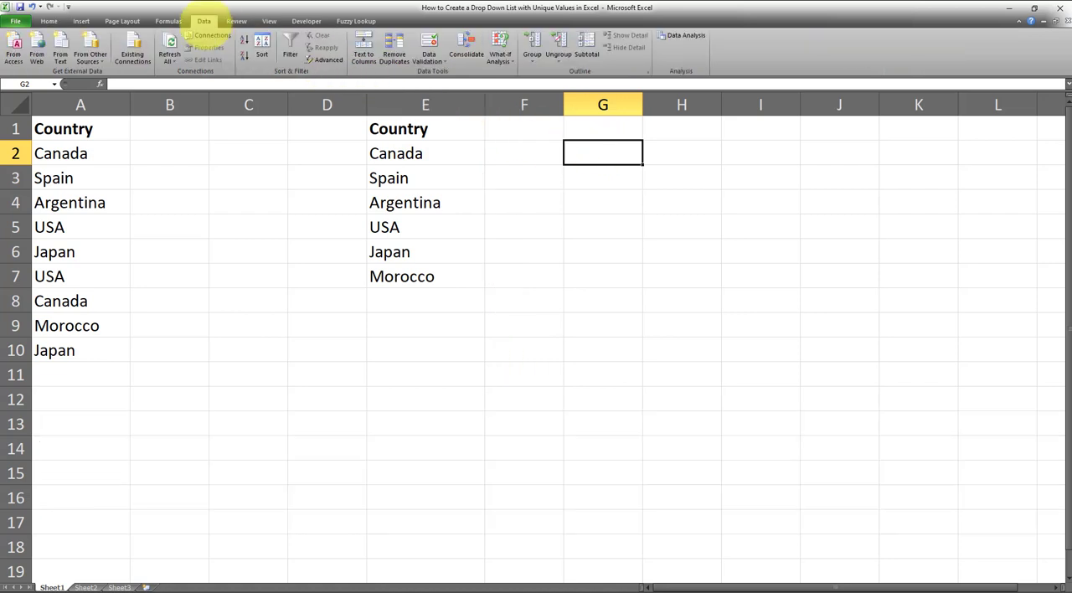
pyautogui.click(429, 61)
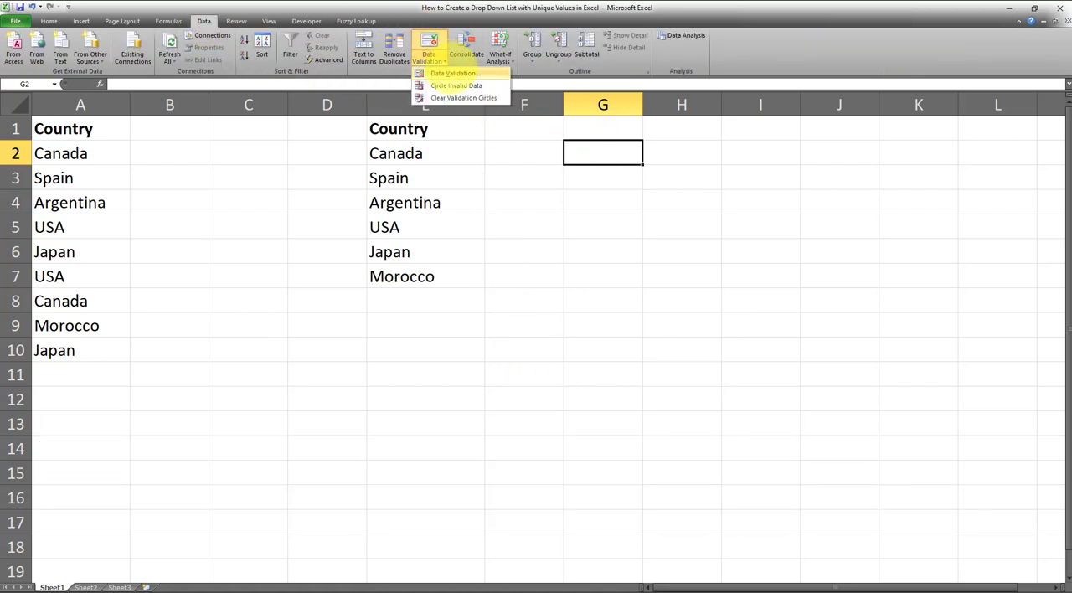
pyautogui.click(453, 73)
pyautogui.click(385, 182)
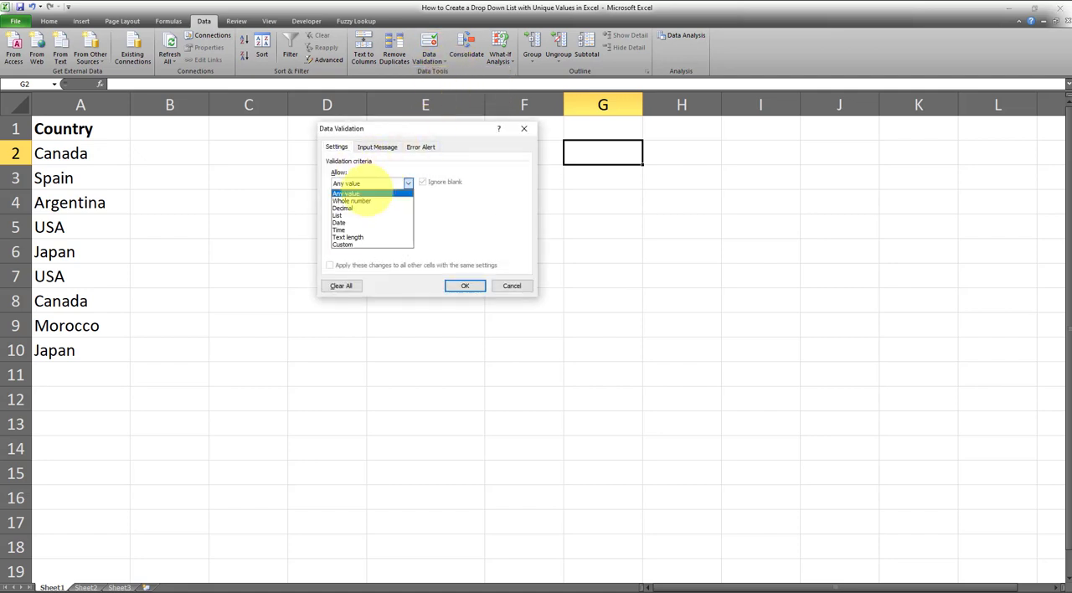
pyautogui.click(337, 216)
# - Set the validation list's source to =$E$2:$E$10 and apply the rule
pyautogui.click(468, 227)
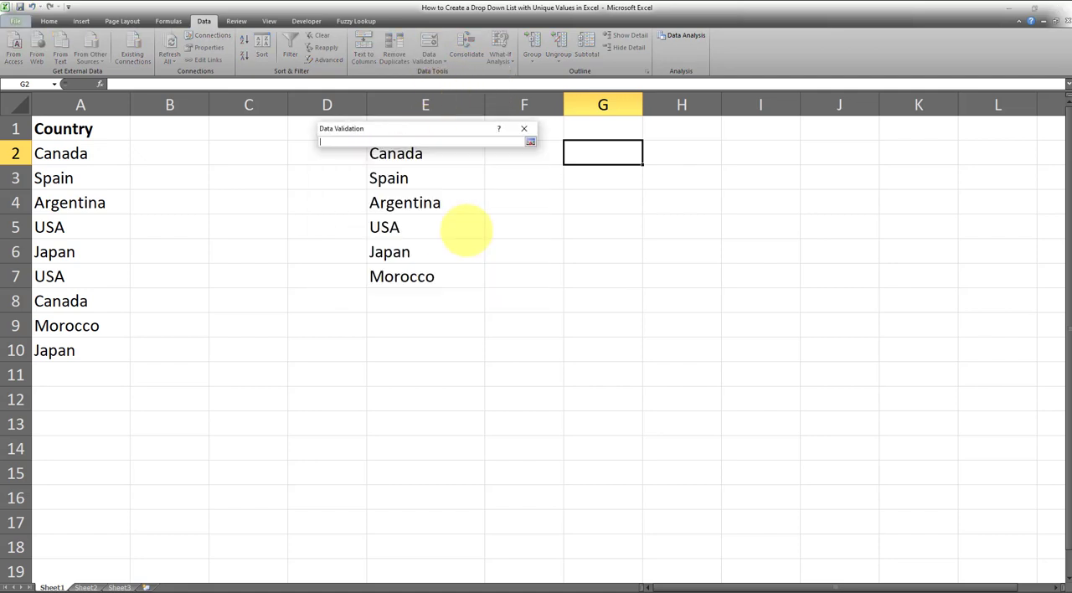
pyautogui.moveTo(455, 130); pyautogui.dragTo(192, 127)
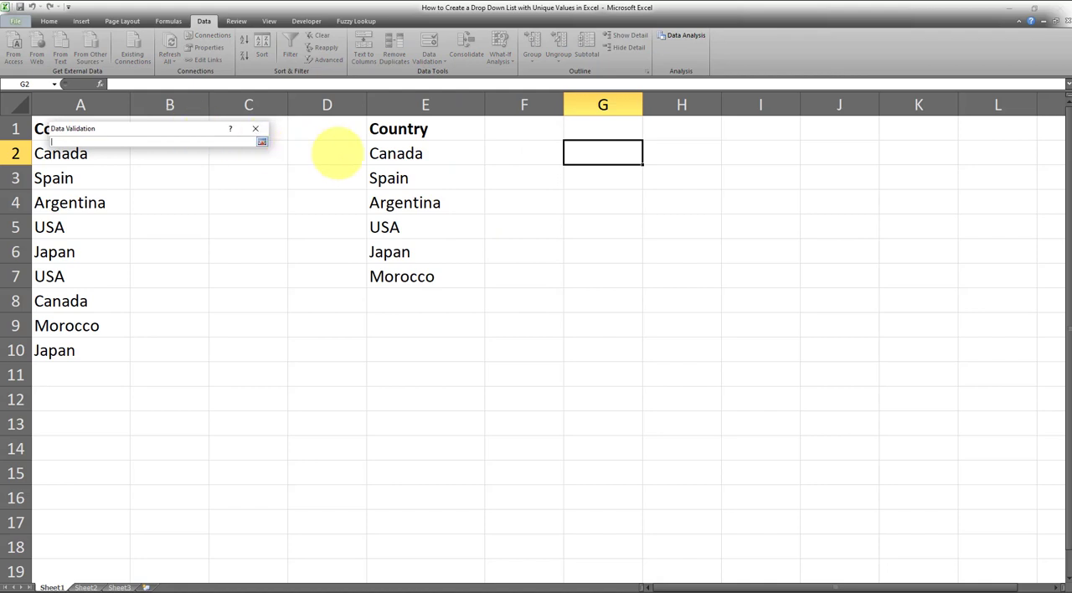
pyautogui.moveTo(387, 153); pyautogui.dragTo(383, 354)
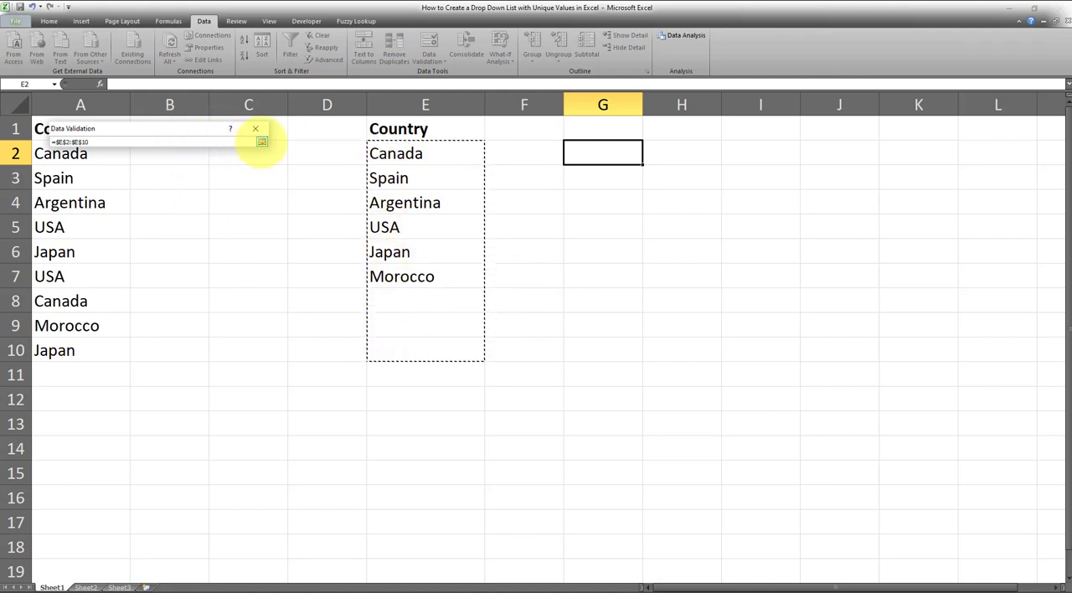
pyautogui.click(262, 142)
pyautogui.click(196, 282)
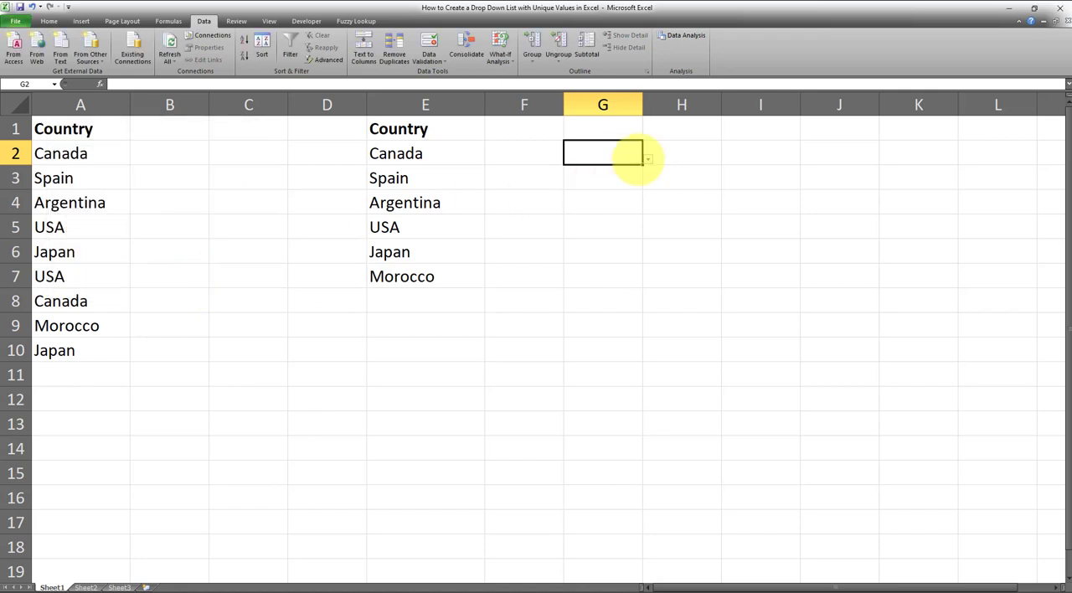
# - Examine the entries in G2's drop-down list against the unique country list in column E
pyautogui.click(649, 160)
pyautogui.moveTo(653, 206); pyautogui.dragTo(653, 191)
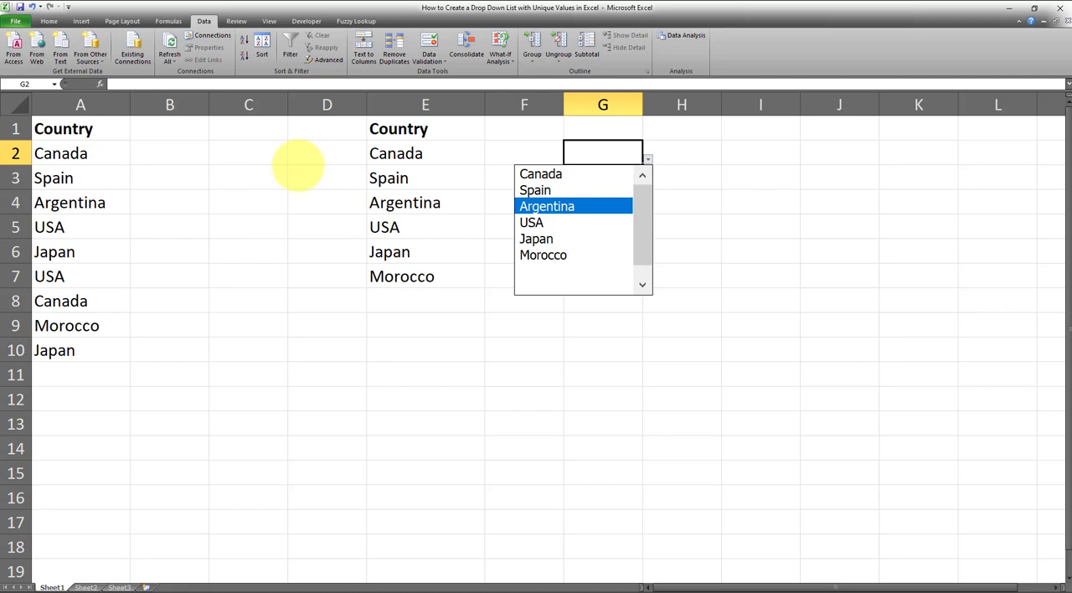
pyautogui.click(394, 134)
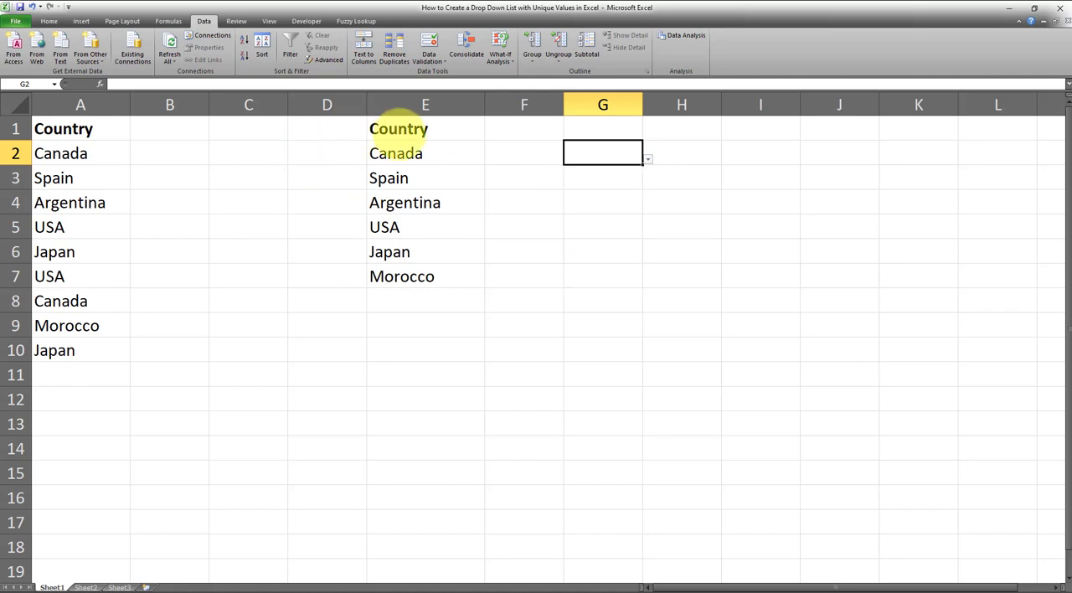
pyautogui.click(395, 135)
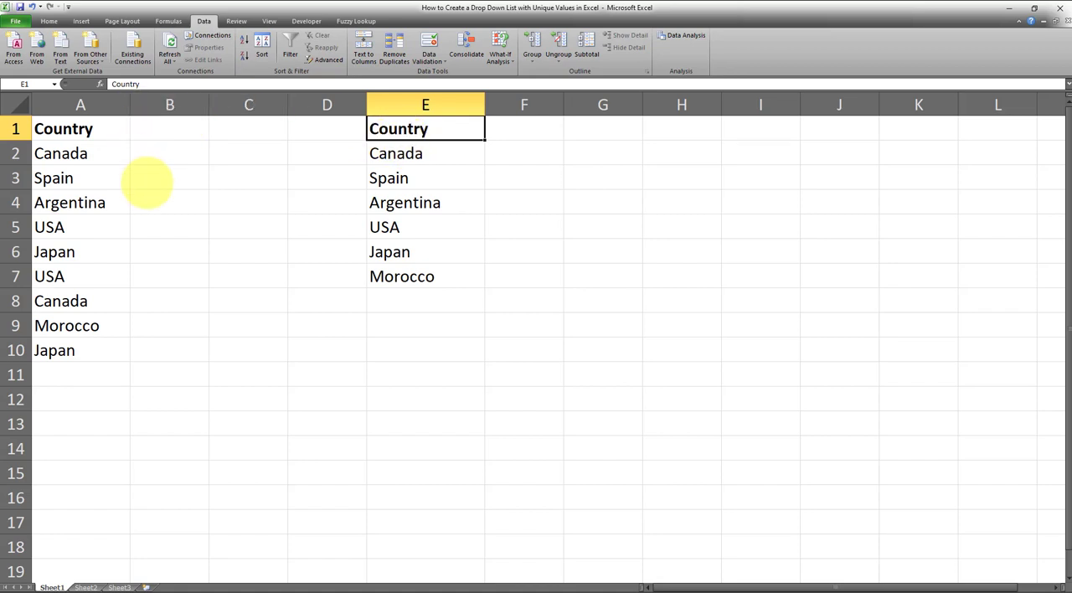
pyautogui.click(587, 153)
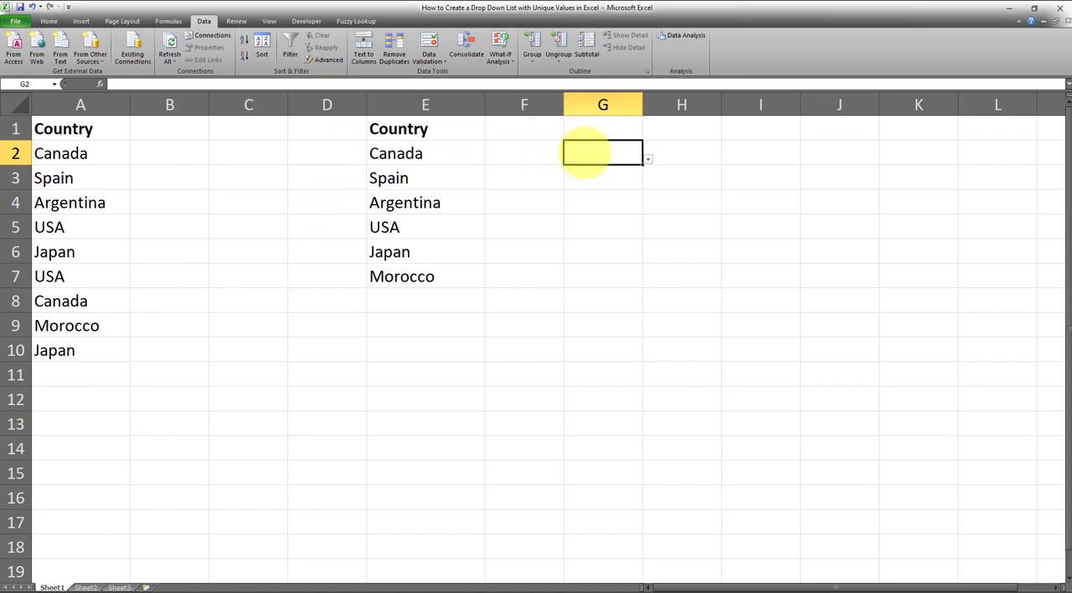